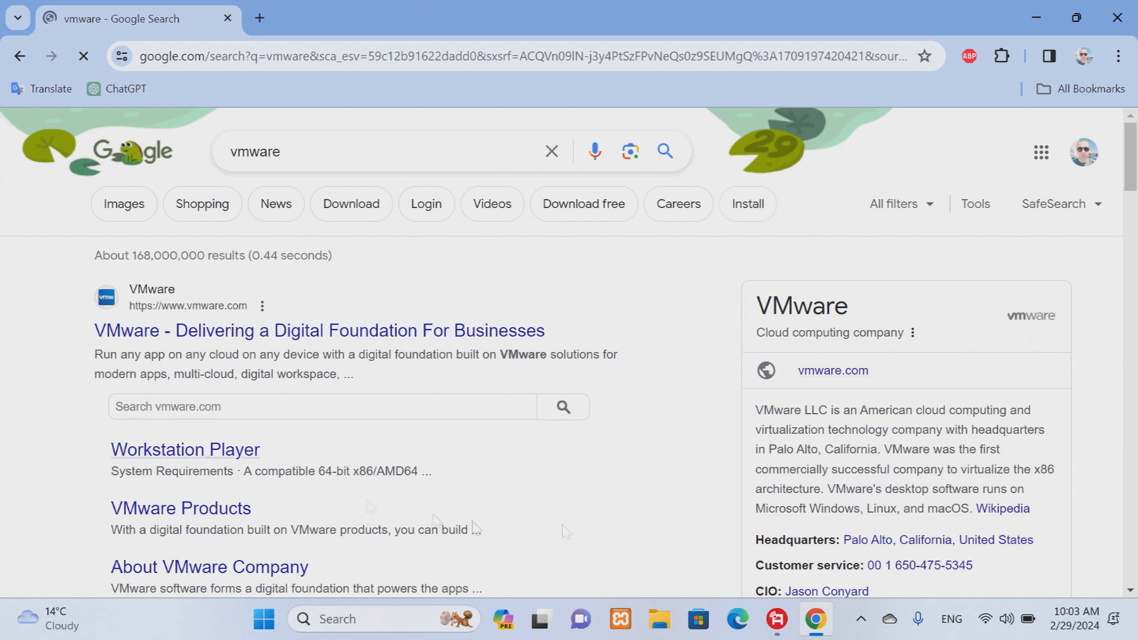
Open the VMware website from the search results and go to the Workstation Player product page under Desktop Hypervisor.
click(292, 331)
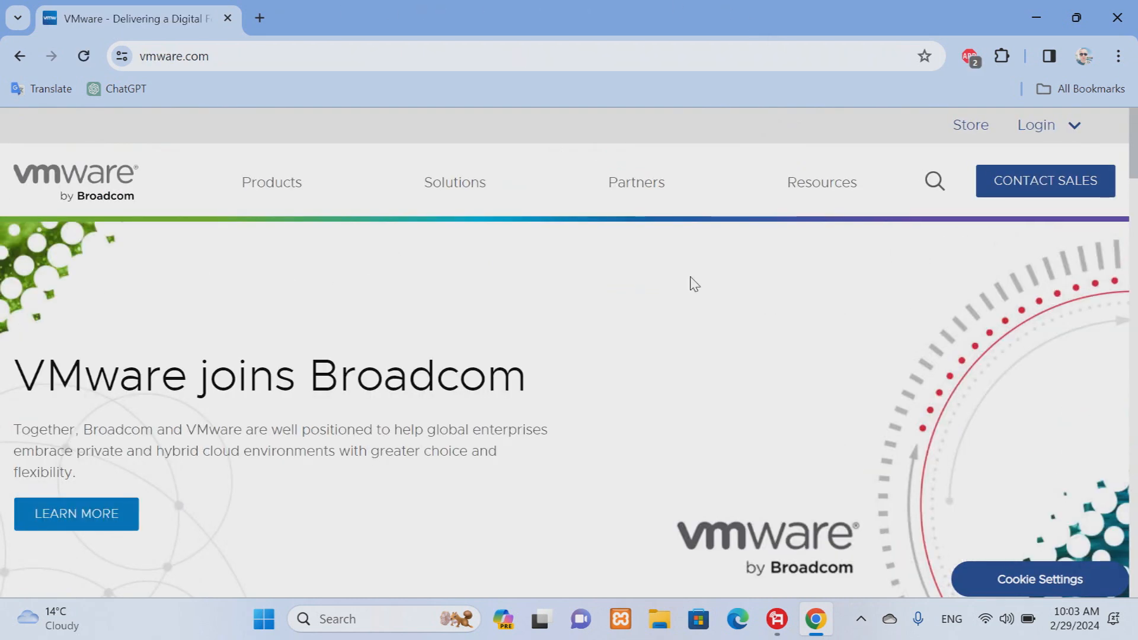
mouse_move(274, 184)
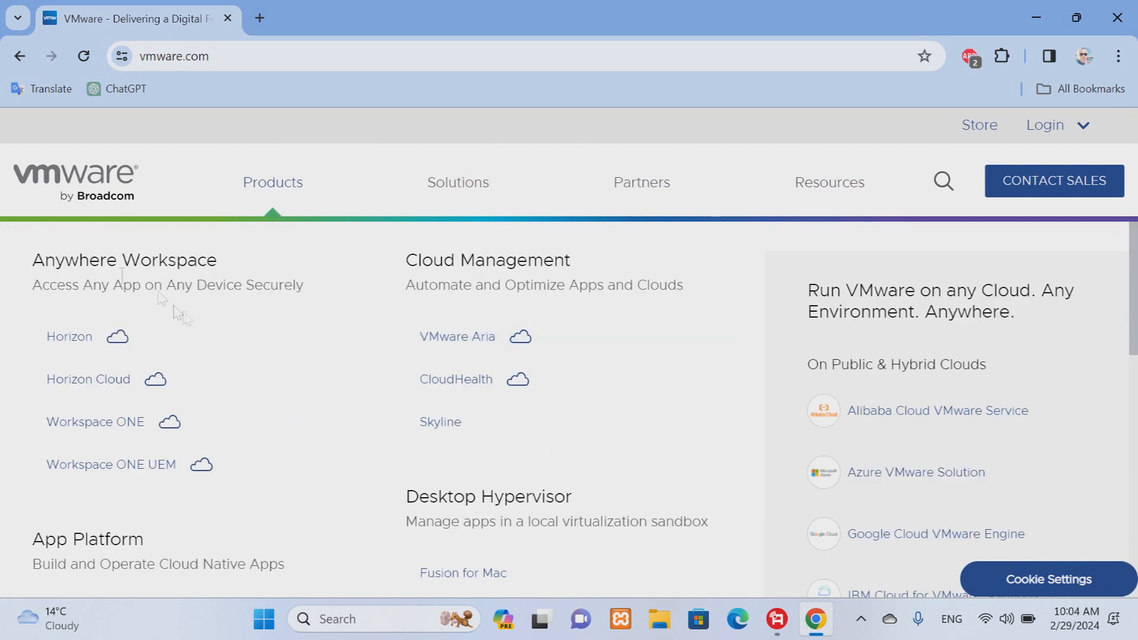
scroll(603, 338, down, 3)
drag(398, 327, 574, 325)
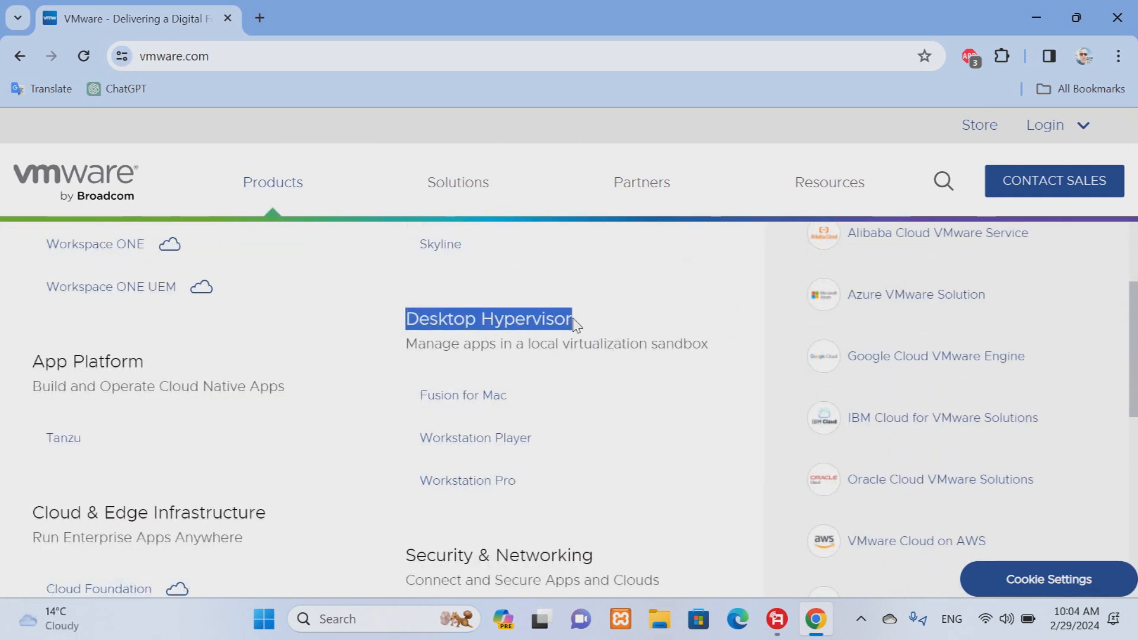
click(649, 453)
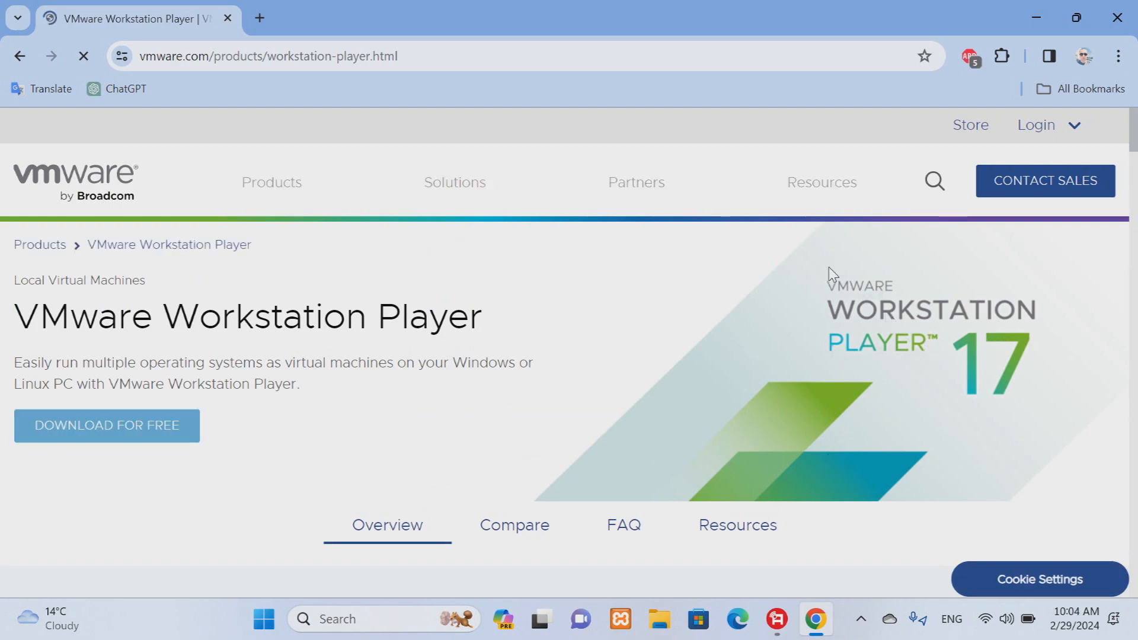
Examine the Workstation Player tech specs, including CPU speed, RAM, host operating system and disk space requirements.
scroll(828, 268, down, 10)
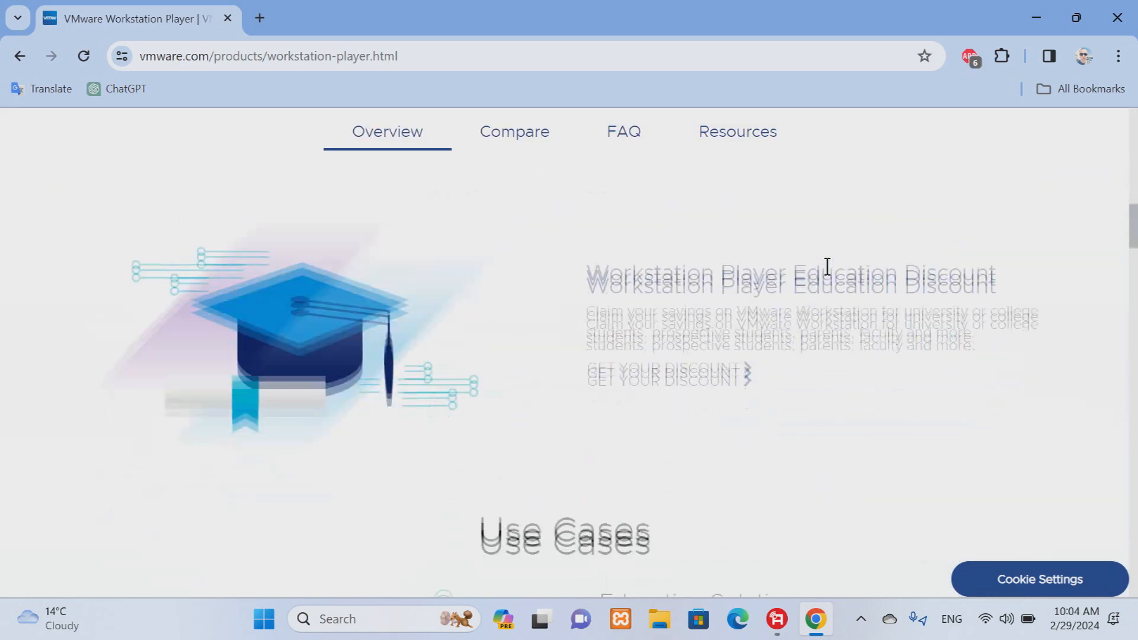
scroll(842, 293, down, 8)
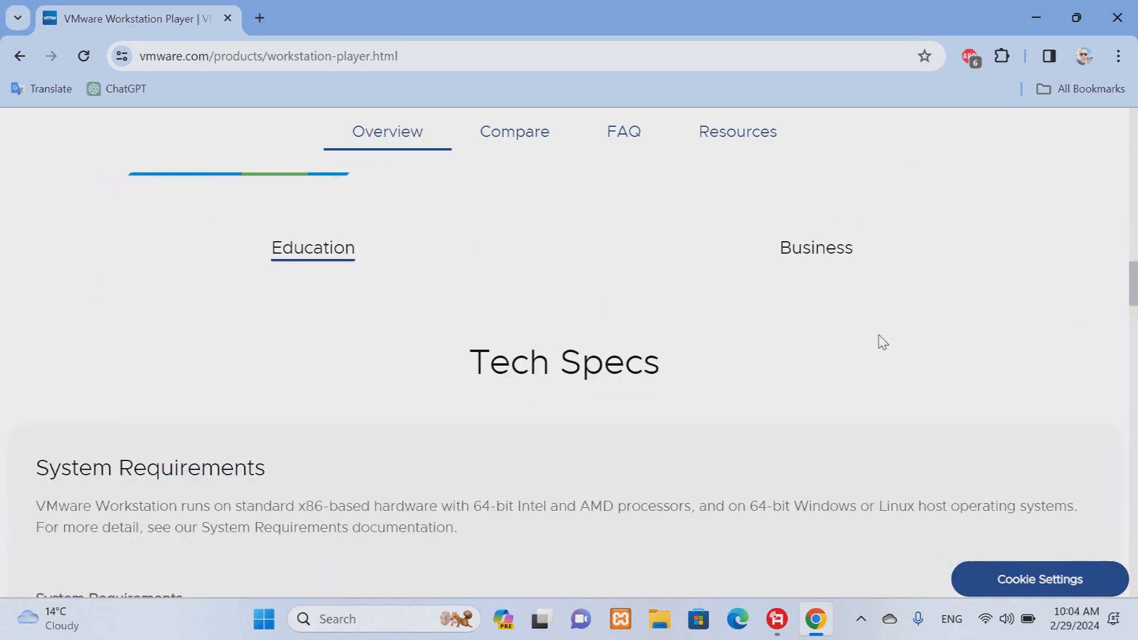
scroll(883, 342, down, 4)
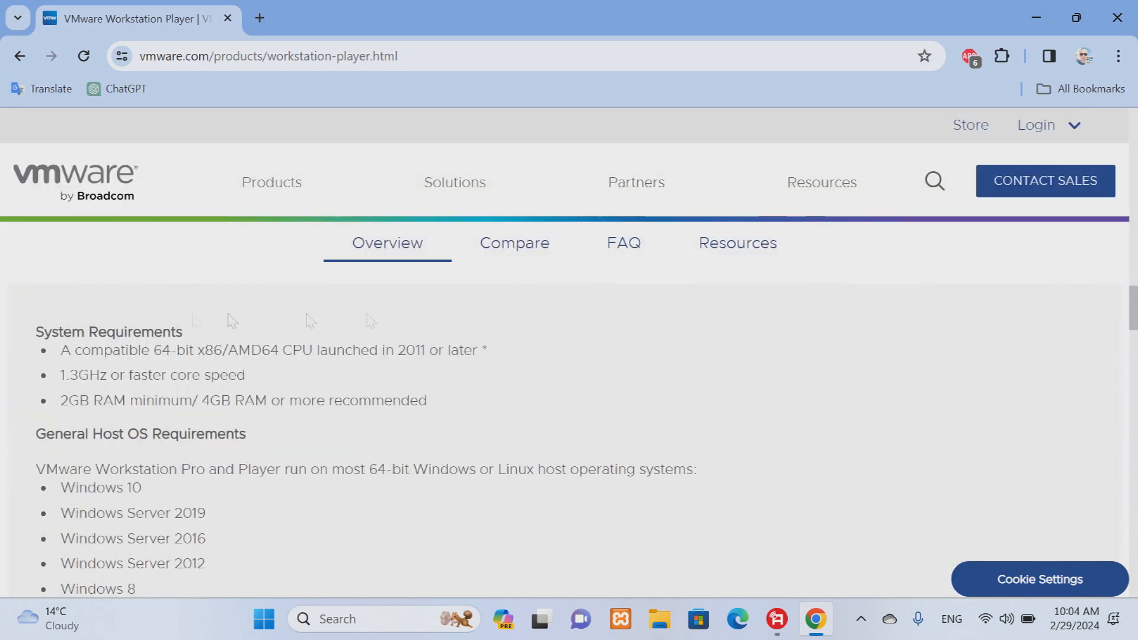
drag(60, 375, 106, 376)
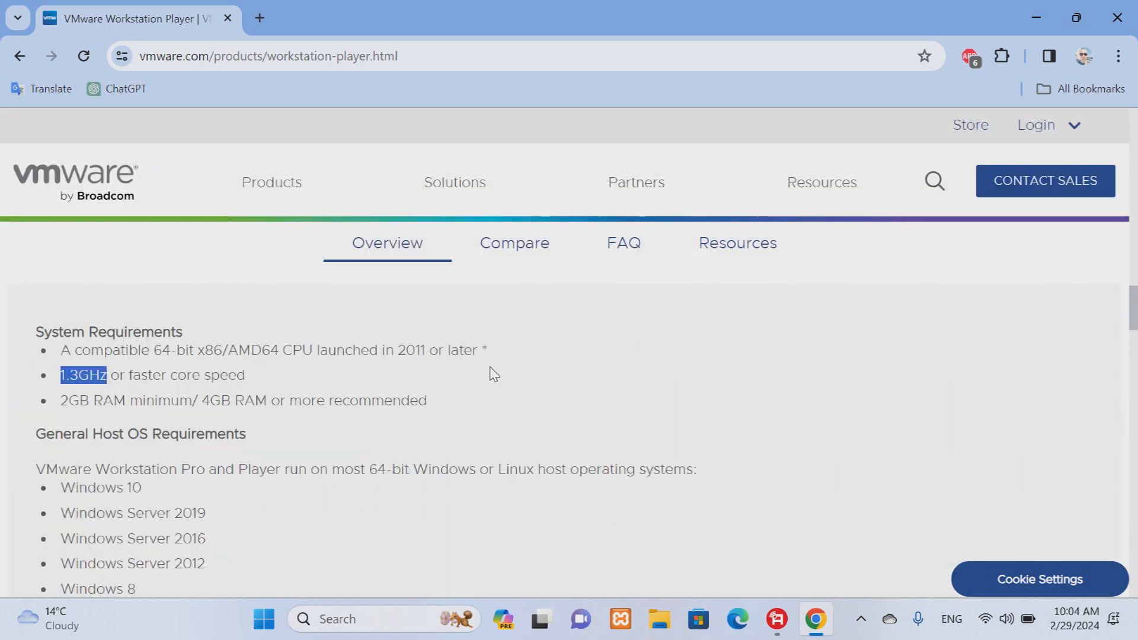
scroll(494, 373, down, 6)
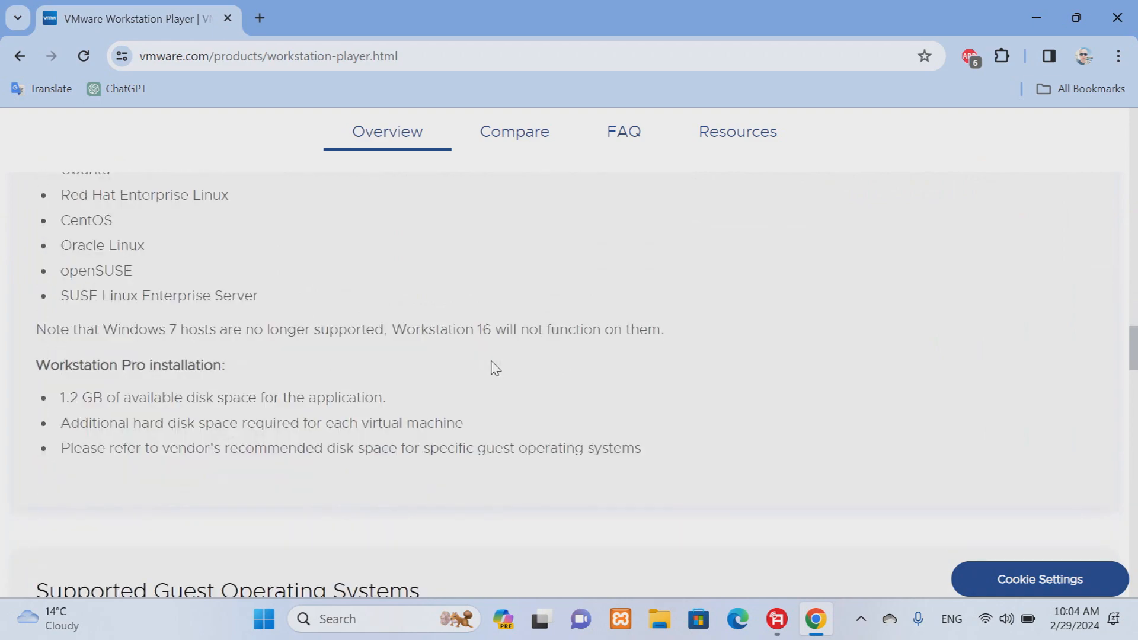
scroll(494, 368, up, 7)
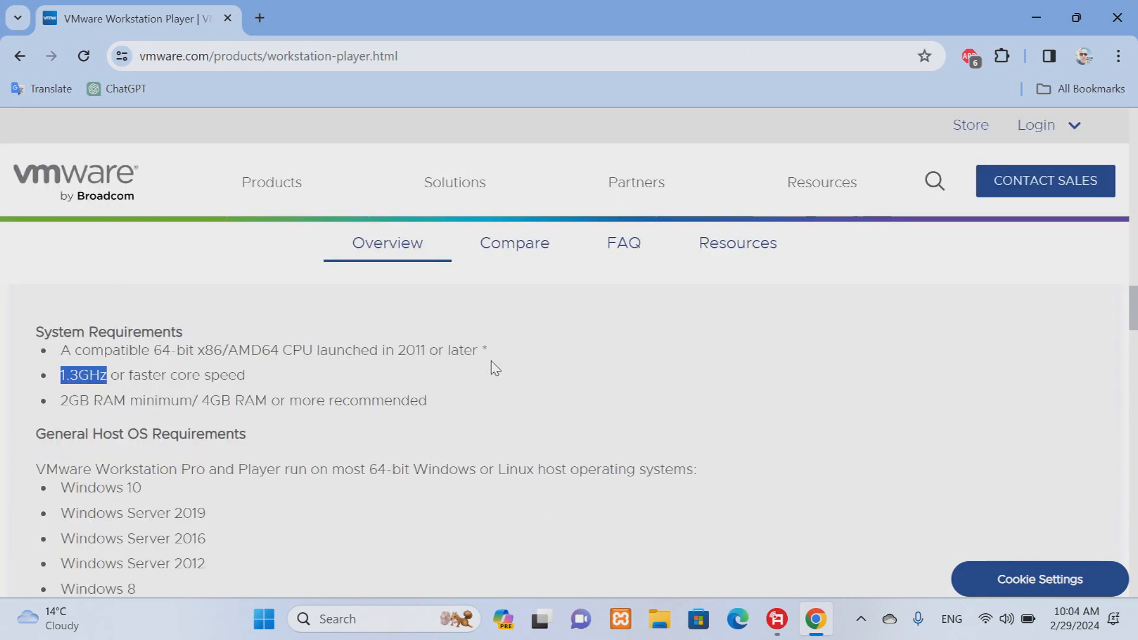
scroll(494, 368, up, 10)
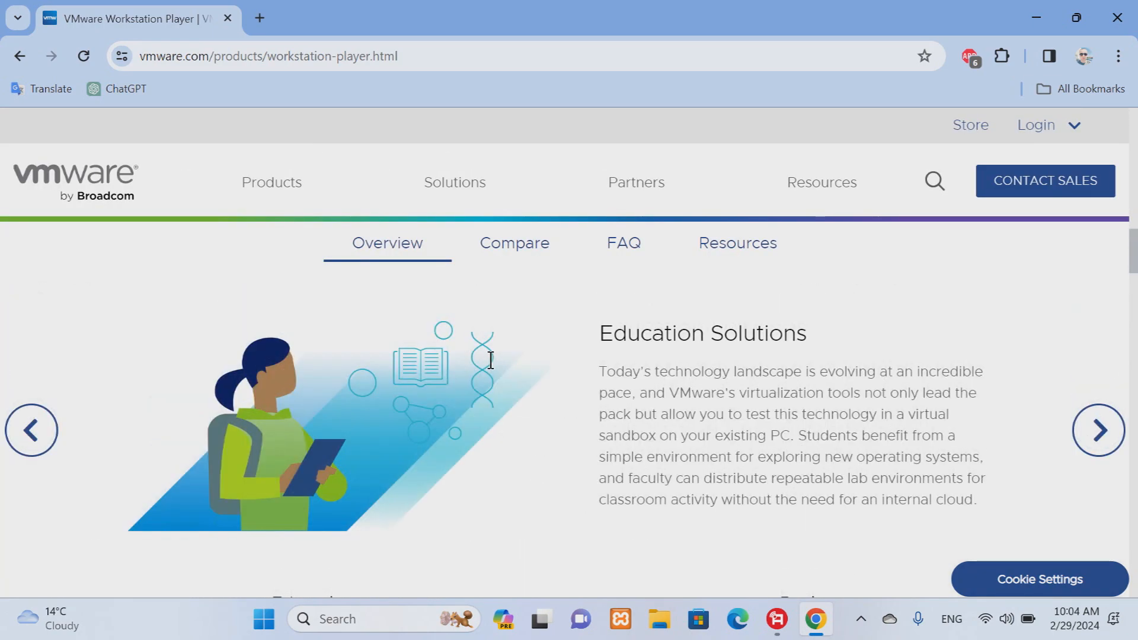
scroll(481, 392, up, 6)
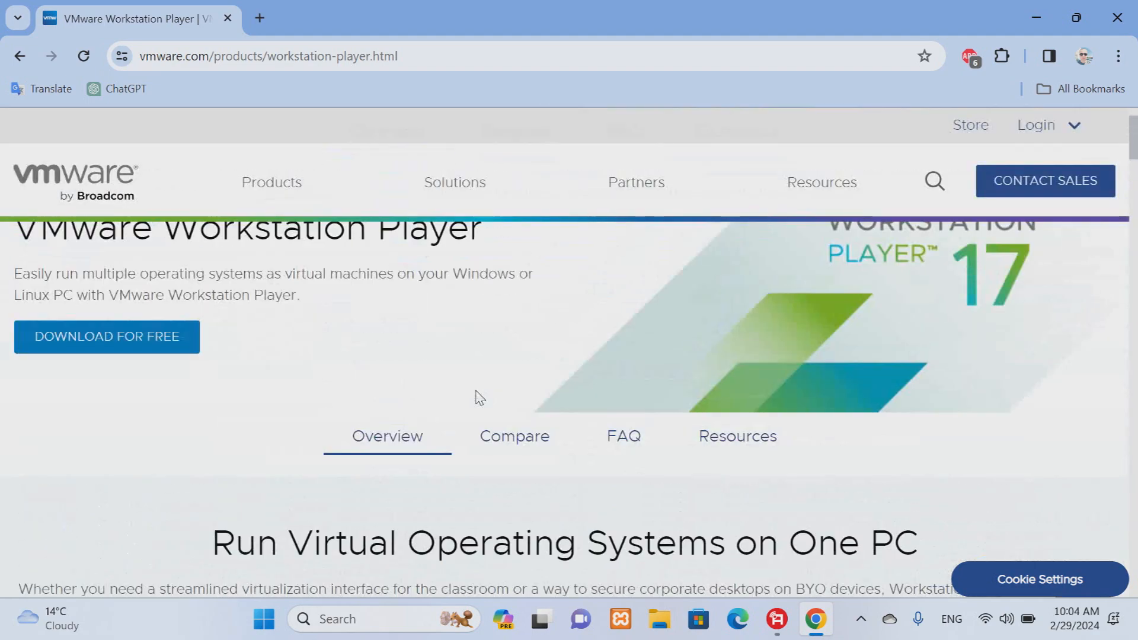
Open the free Workstation Player download page and select version 17.0.
click(107, 425)
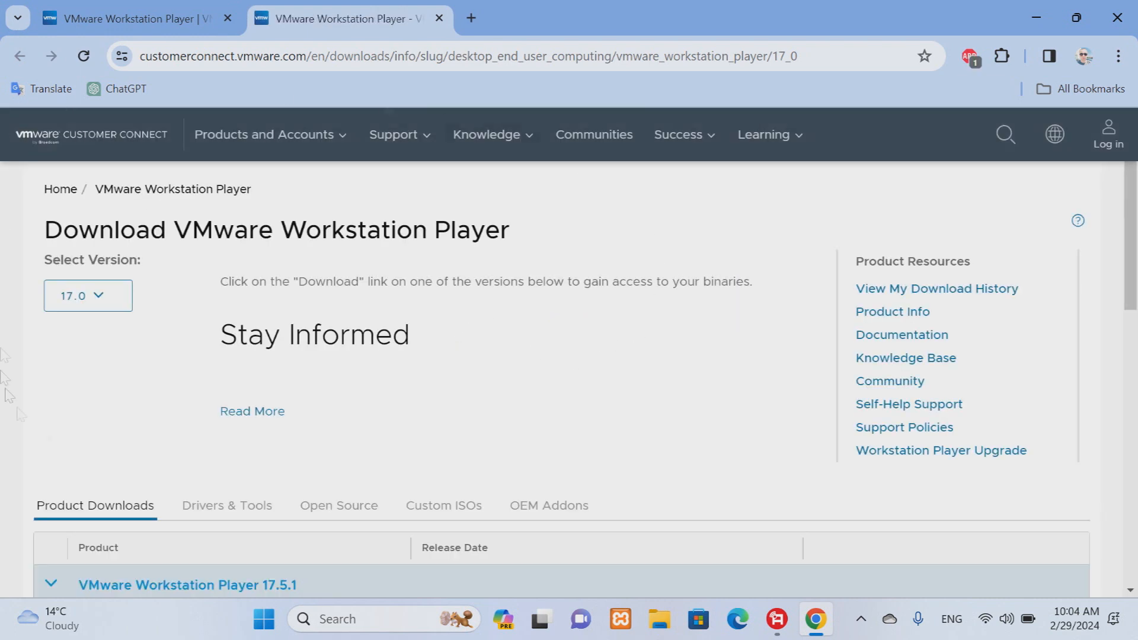
click(108, 302)
click(76, 338)
scroll(734, 308, down, 3)
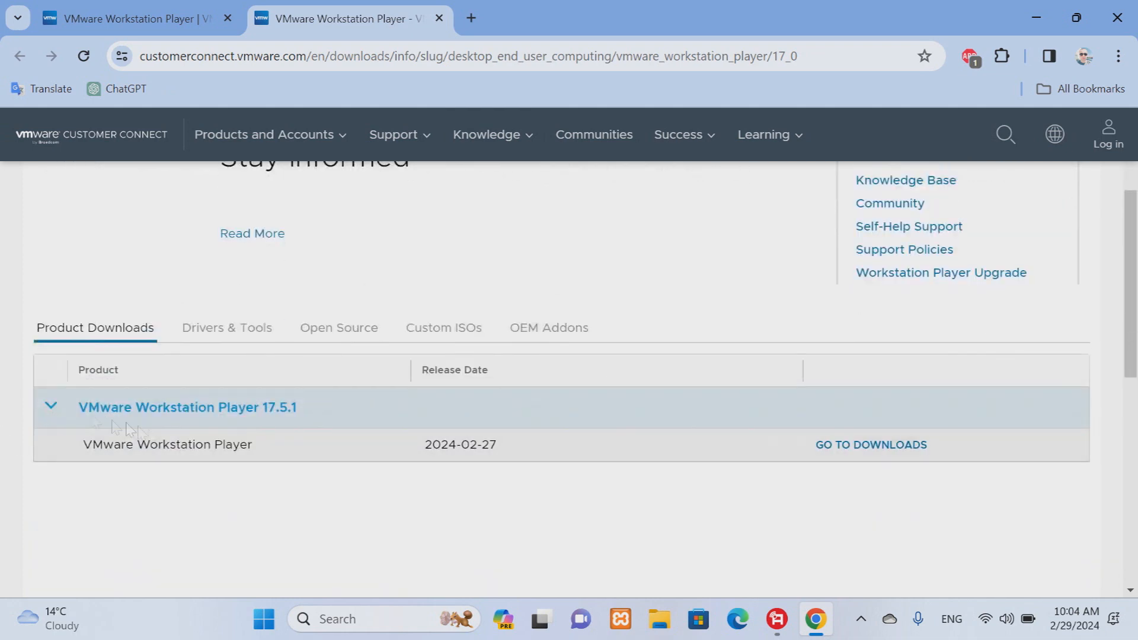
Download the VMware Workstation 17.5.1 Player installer for Windows 64-bit operating systems.
click(905, 452)
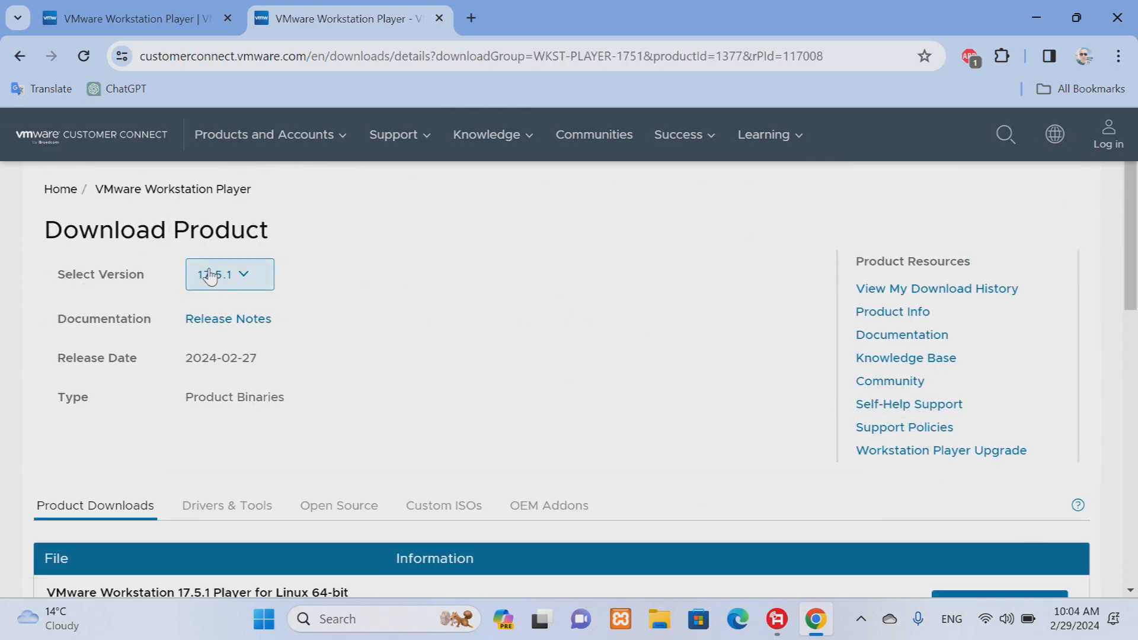
scroll(597, 303, down, 4)
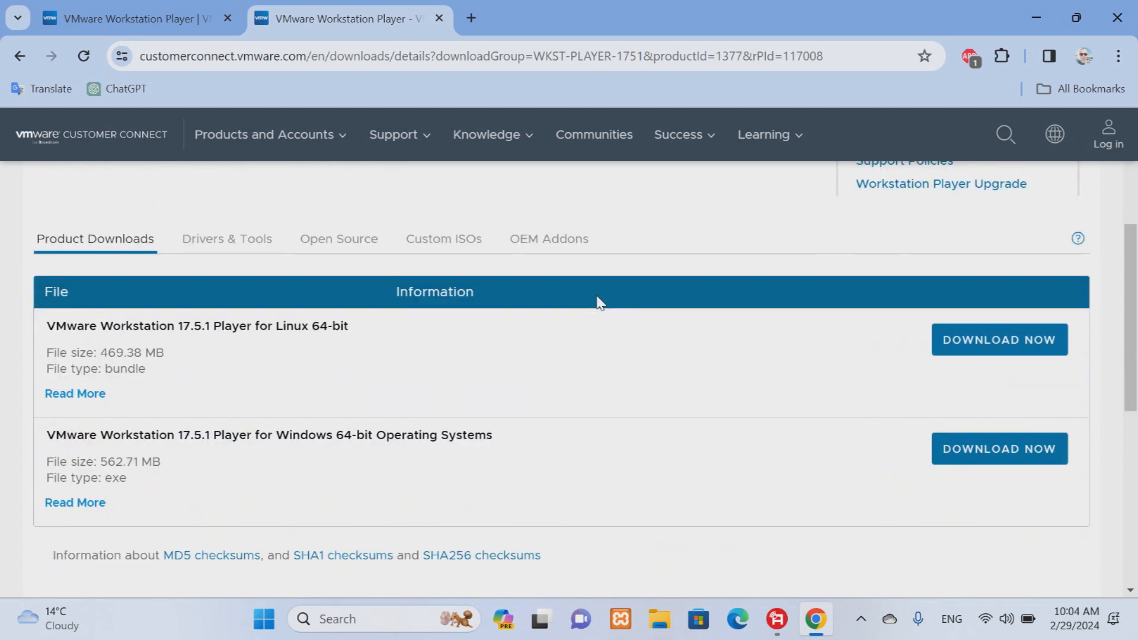
click(1014, 461)
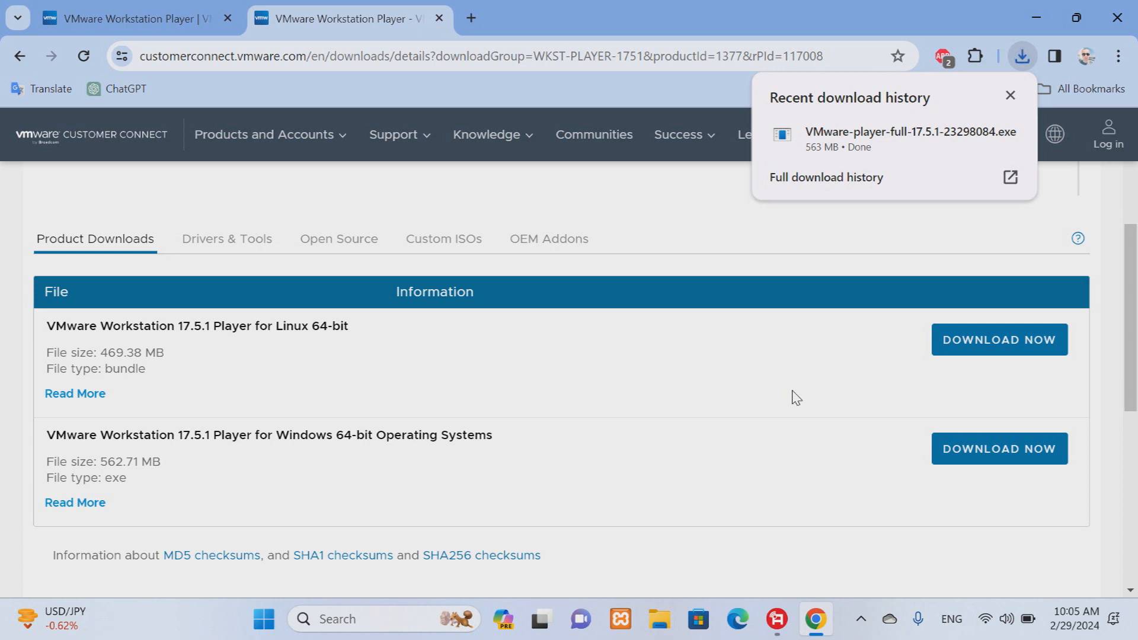
Locate the downloaded VMware Player installer in its folder, run it and allow it to make changes to the device.
click(1011, 175)
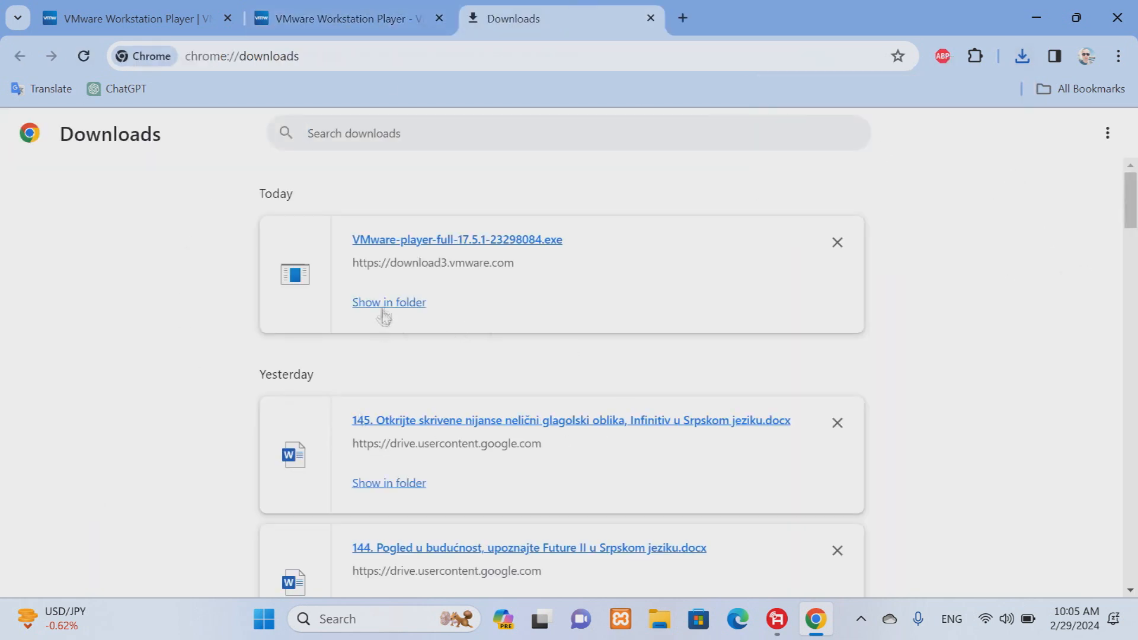
click(387, 303)
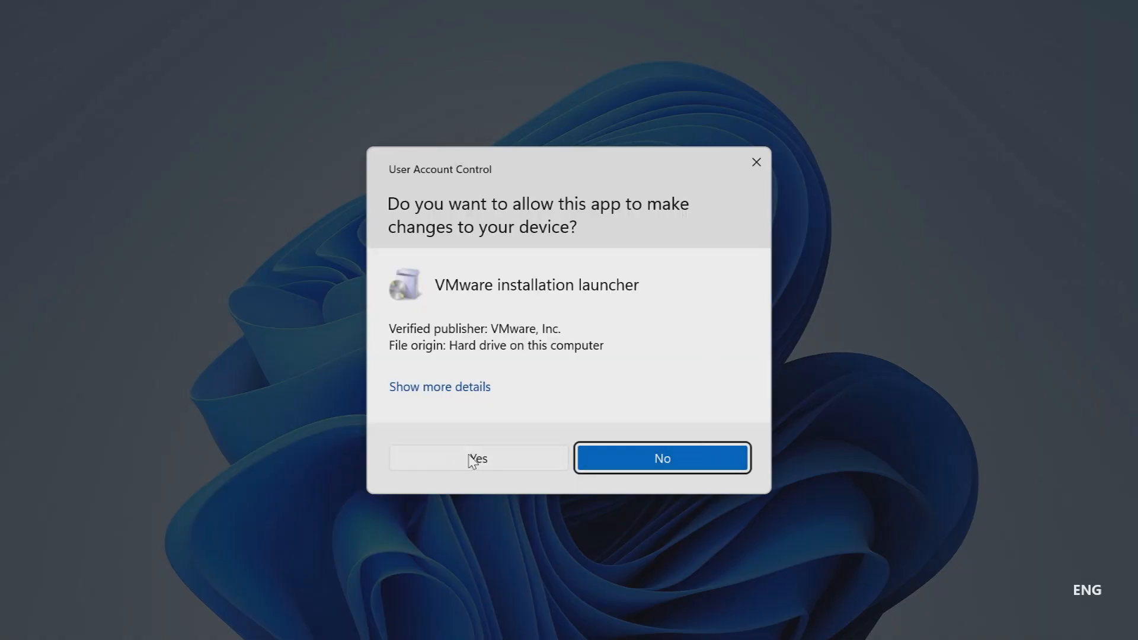
click(472, 461)
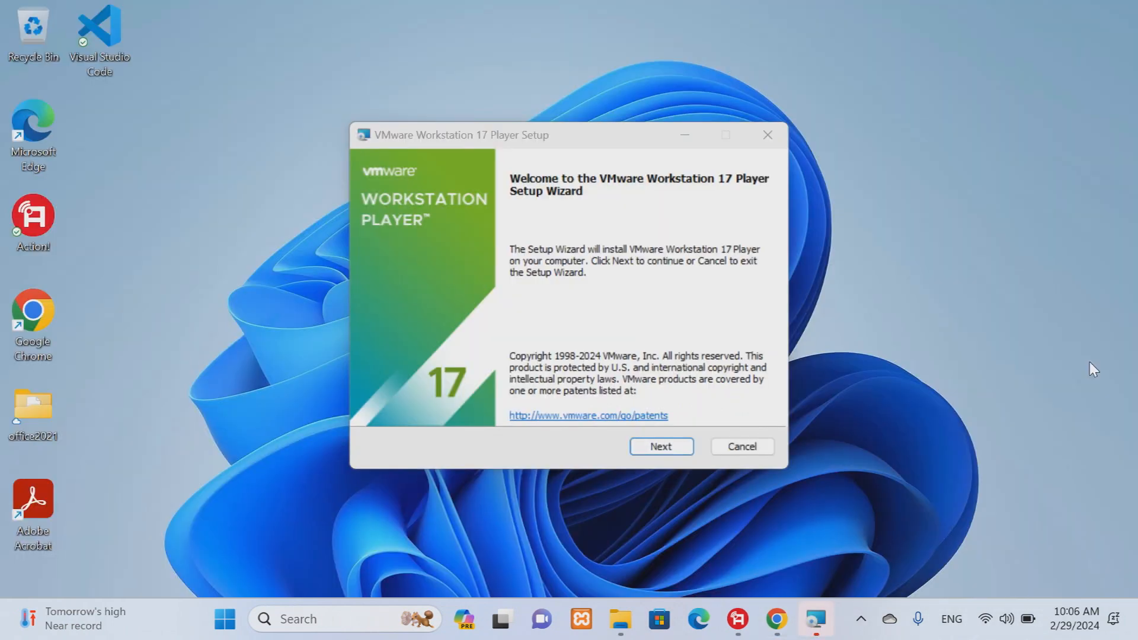
Accept the license agreement in the setup wizard and enable automatic installation of Windows Hypervisor Platform (WHP).
click(675, 451)
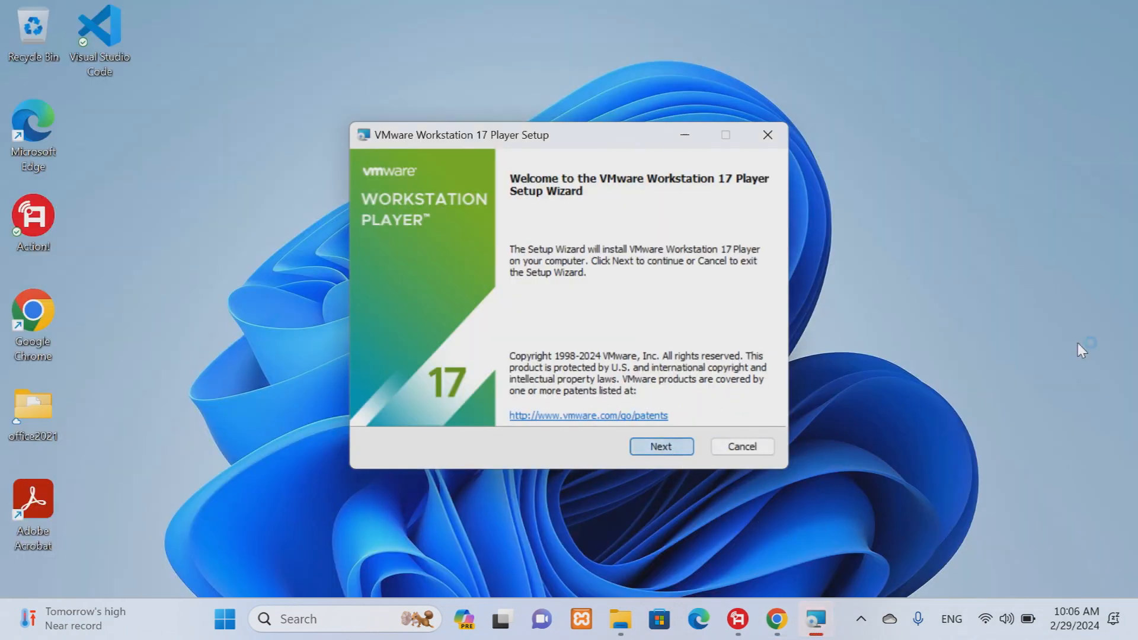
click(378, 404)
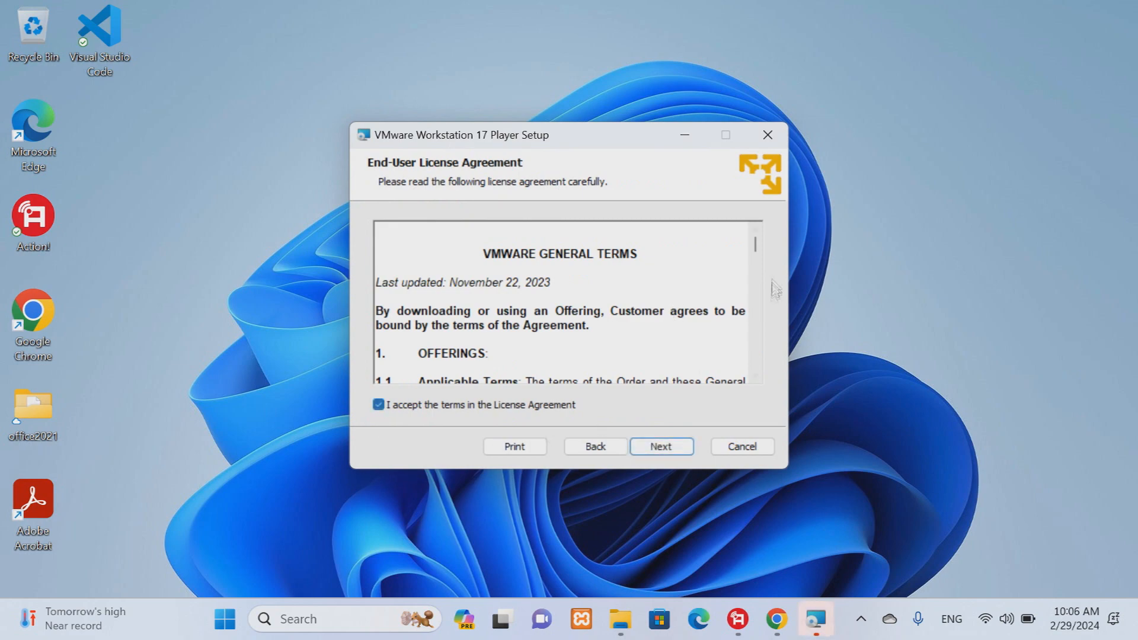
mouse_move(756, 244)
mouse_down()
mouse_move(756, 326)
mouse_move(756, 244)
mouse_up()
click(663, 449)
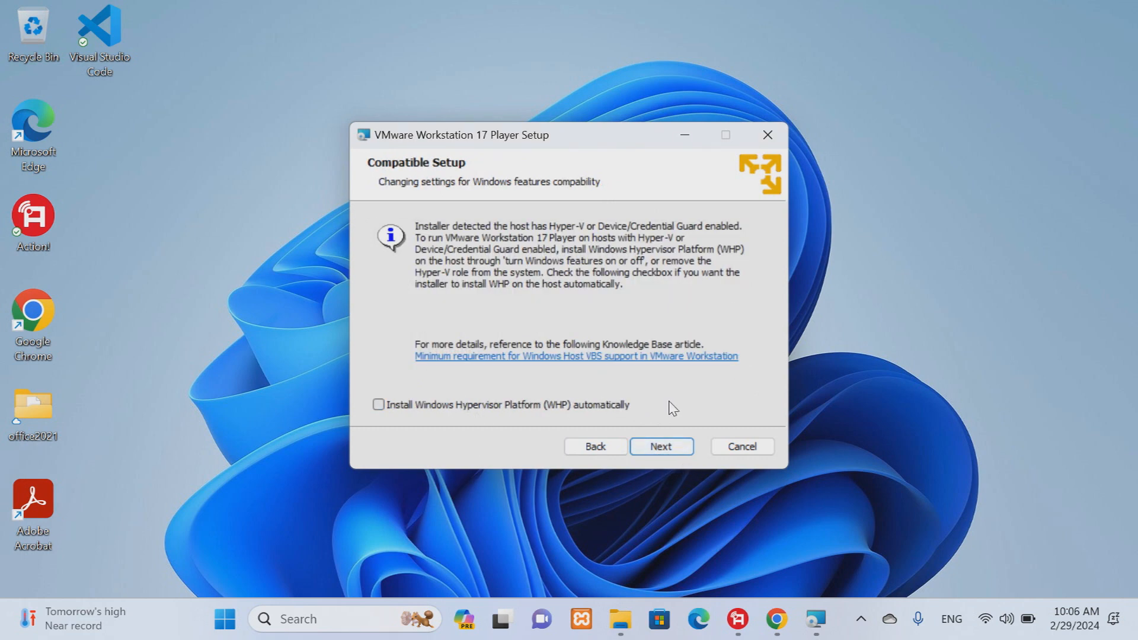
click(378, 406)
click(662, 446)
Change the installation folder to D:\Program Files (x86)\VMware\VMware Player\ and continue with the console tools added to the system PATH.
click(738, 224)
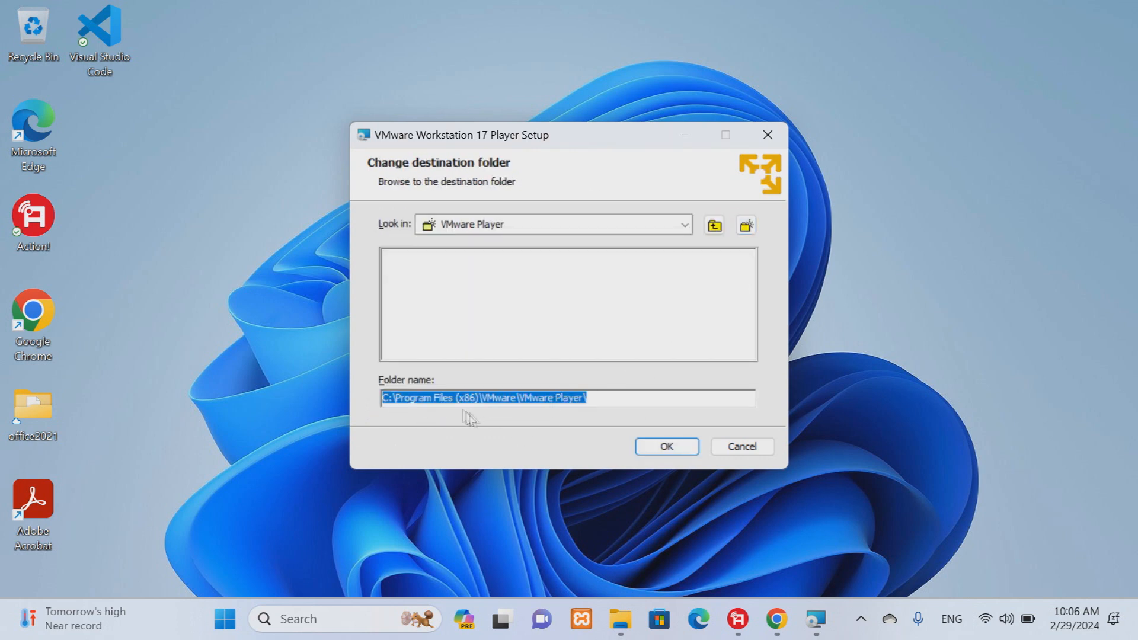
click(453, 398)
text(d)
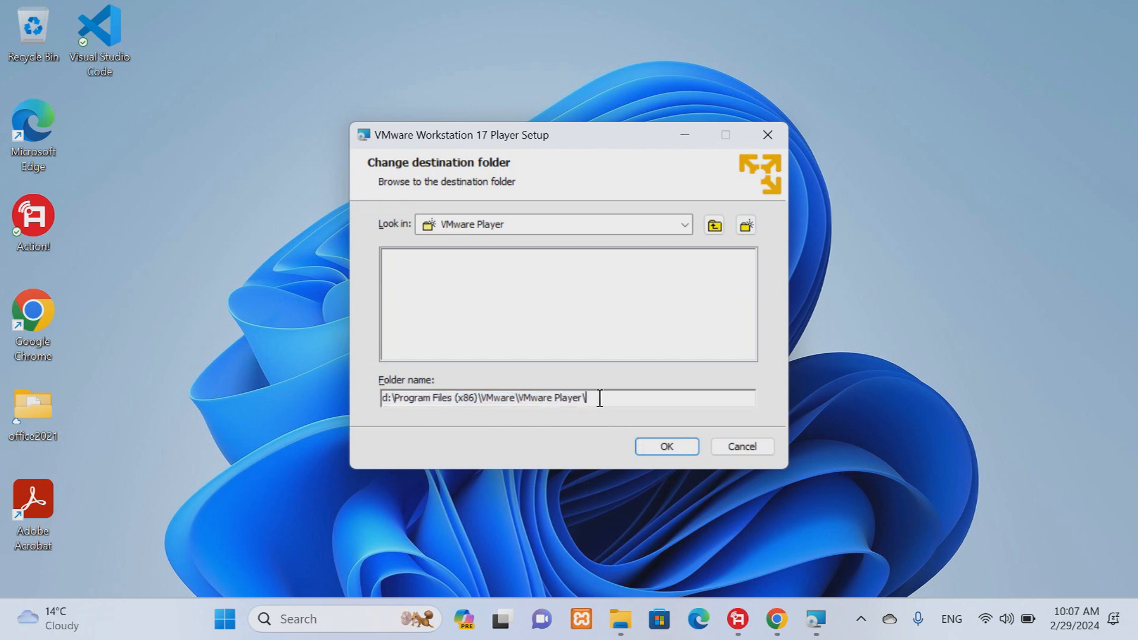
click(667, 447)
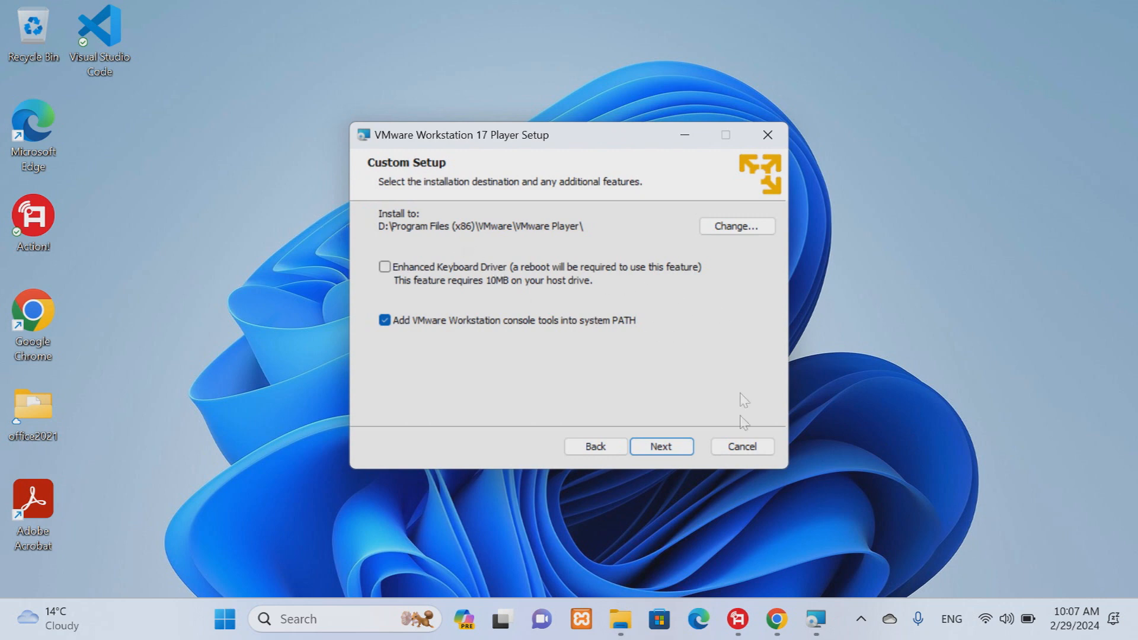
click(669, 450)
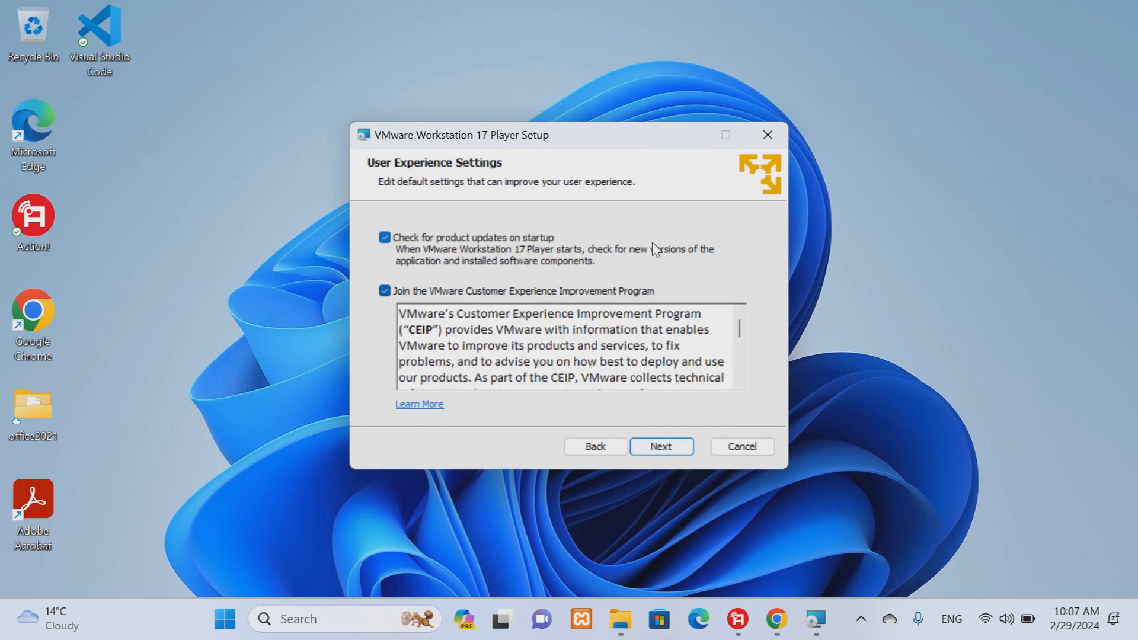
Opt out of the Customer Experience Improvement Program and complete the installation with Desktop and Start Menu Programs Folder shortcuts.
click(384, 292)
click(688, 450)
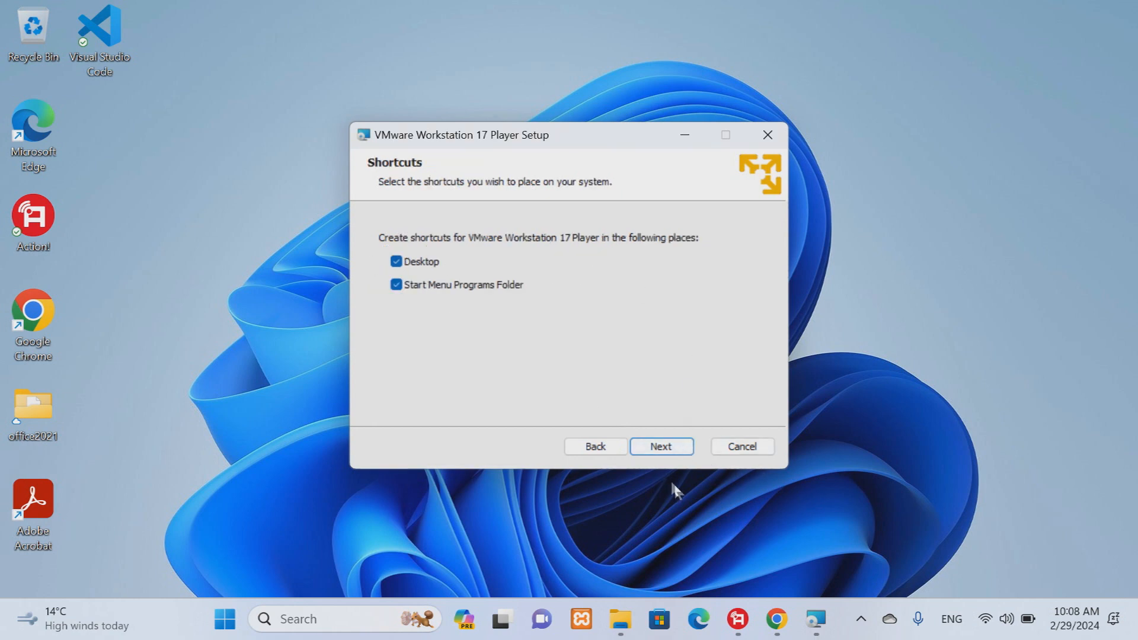
key(Return)
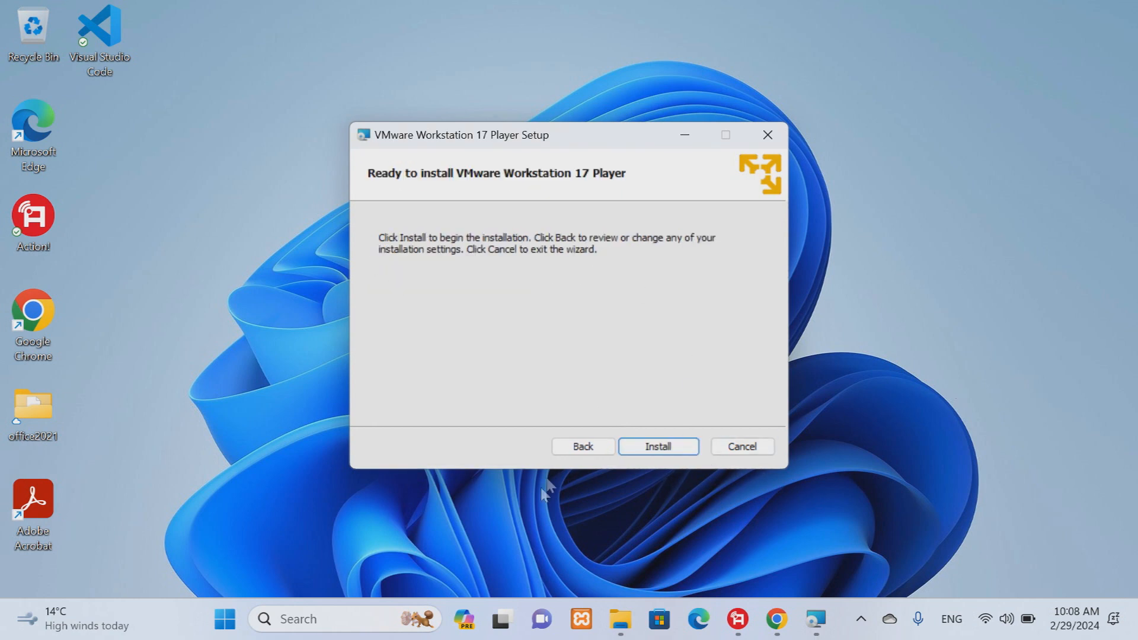
click(645, 451)
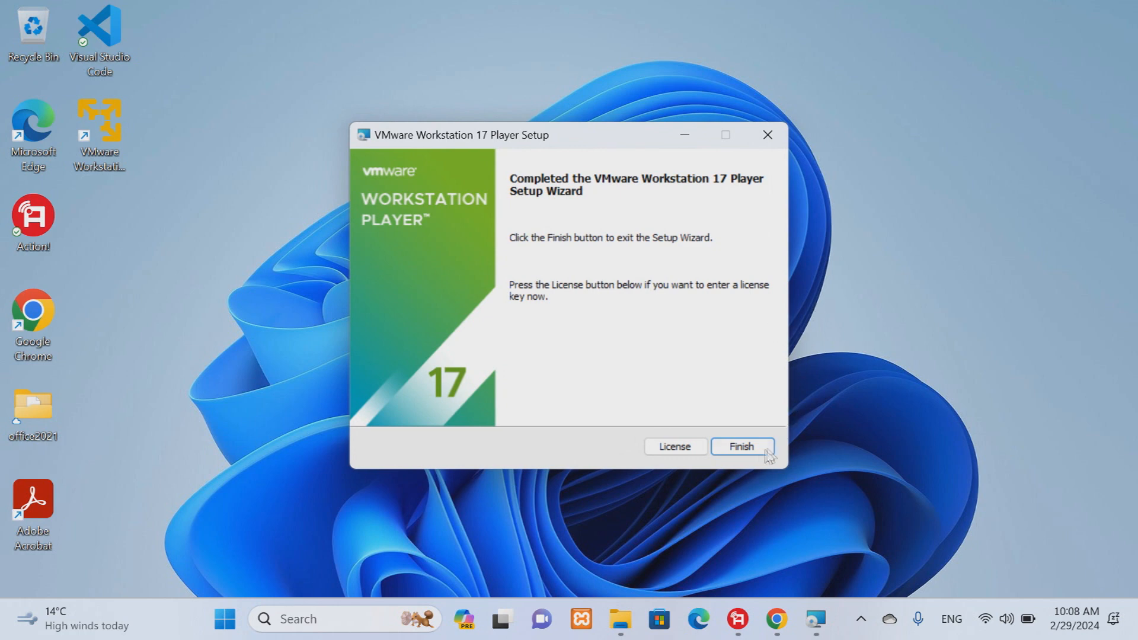
click(763, 456)
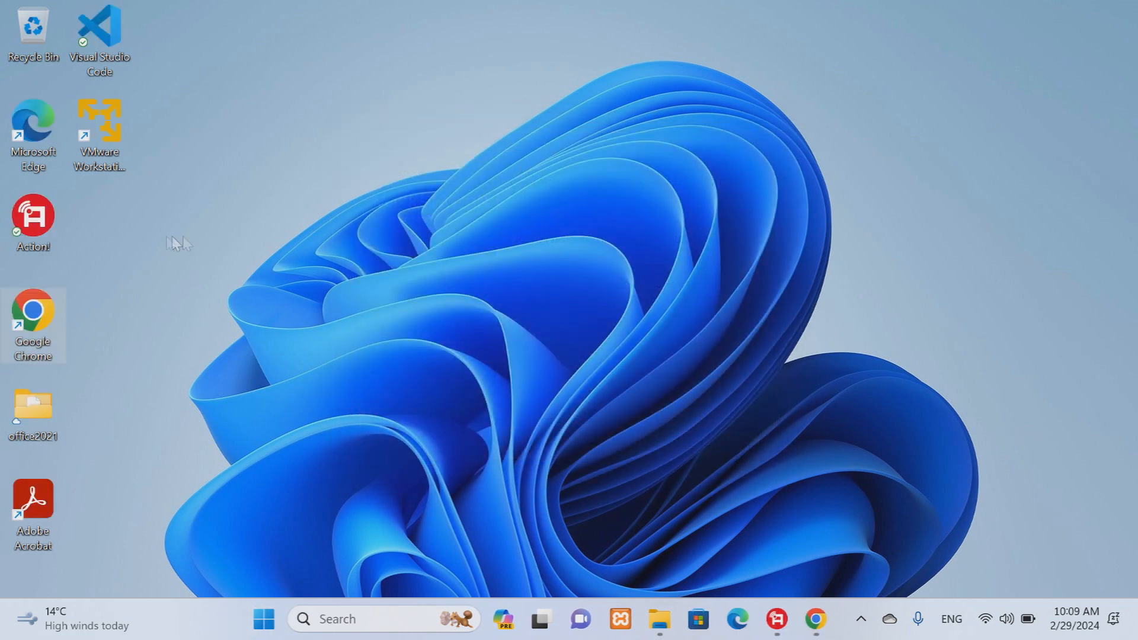
Launch VMware Workstation 17 Player and set it up for free non-commercial use.
click(95, 116)
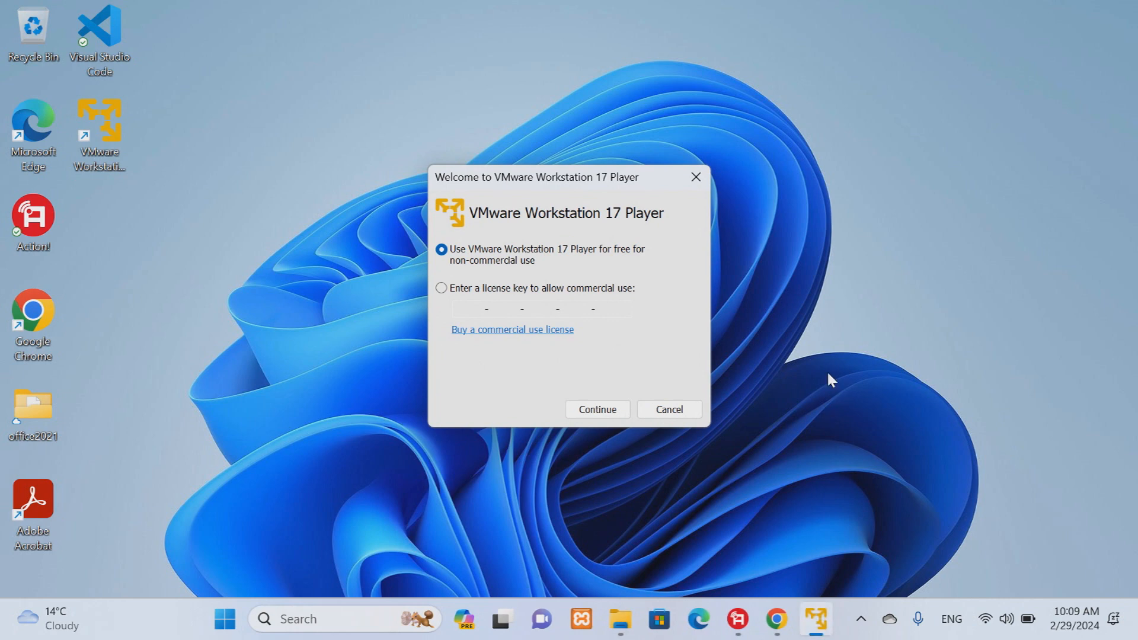
click(606, 414)
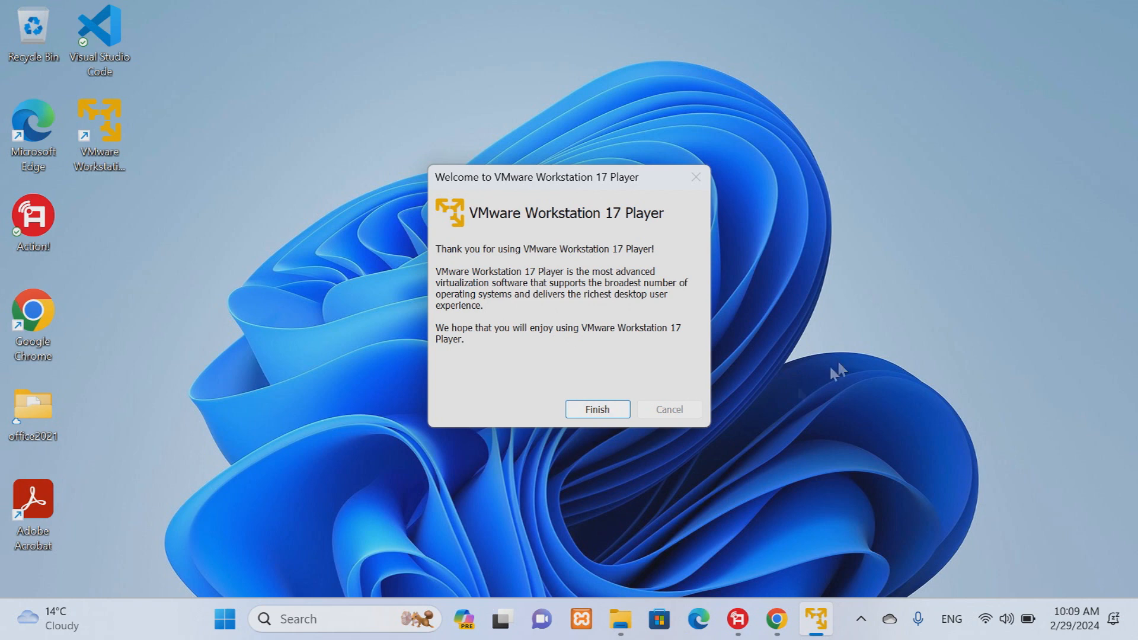
click(607, 416)
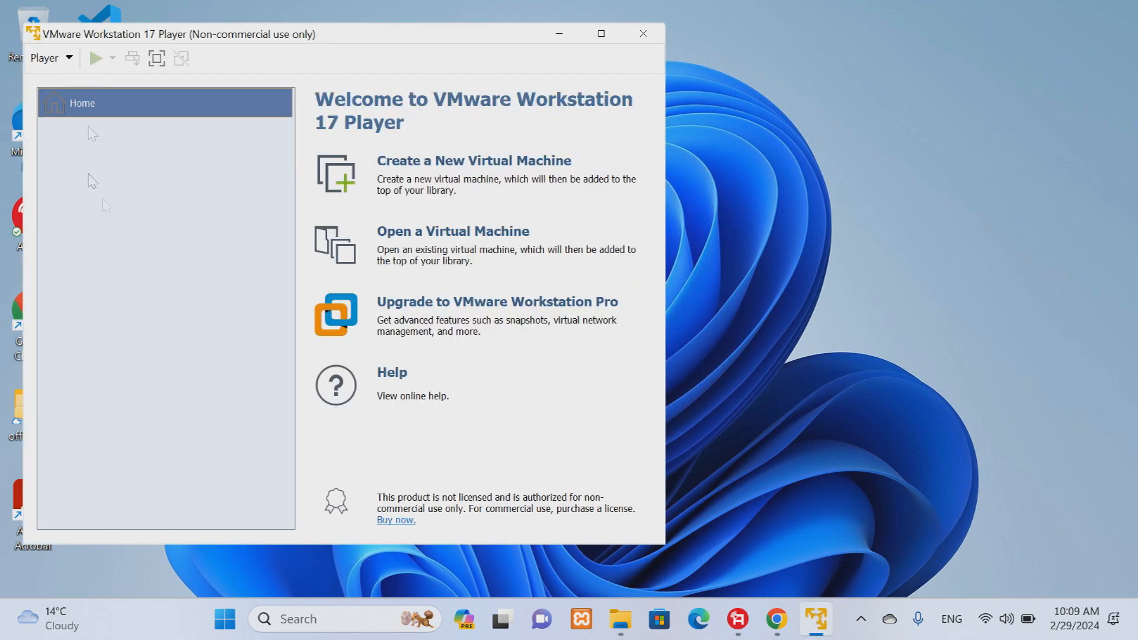
View the installation source options for a new virtual machine, cancel the wizard and close the player.
click(417, 170)
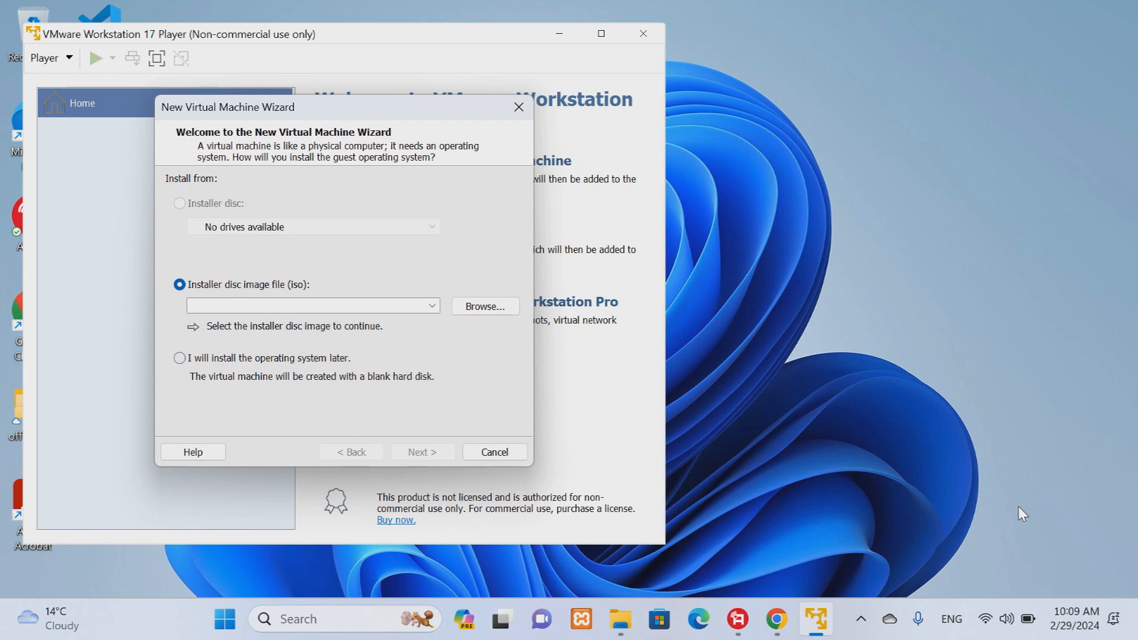
click(492, 455)
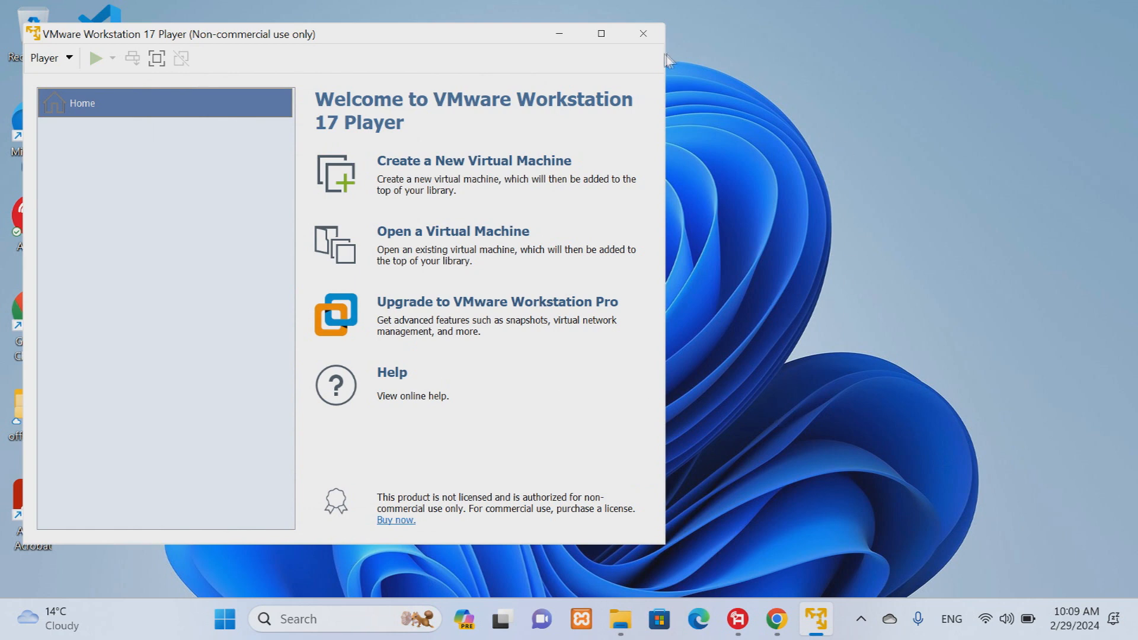
click(651, 42)
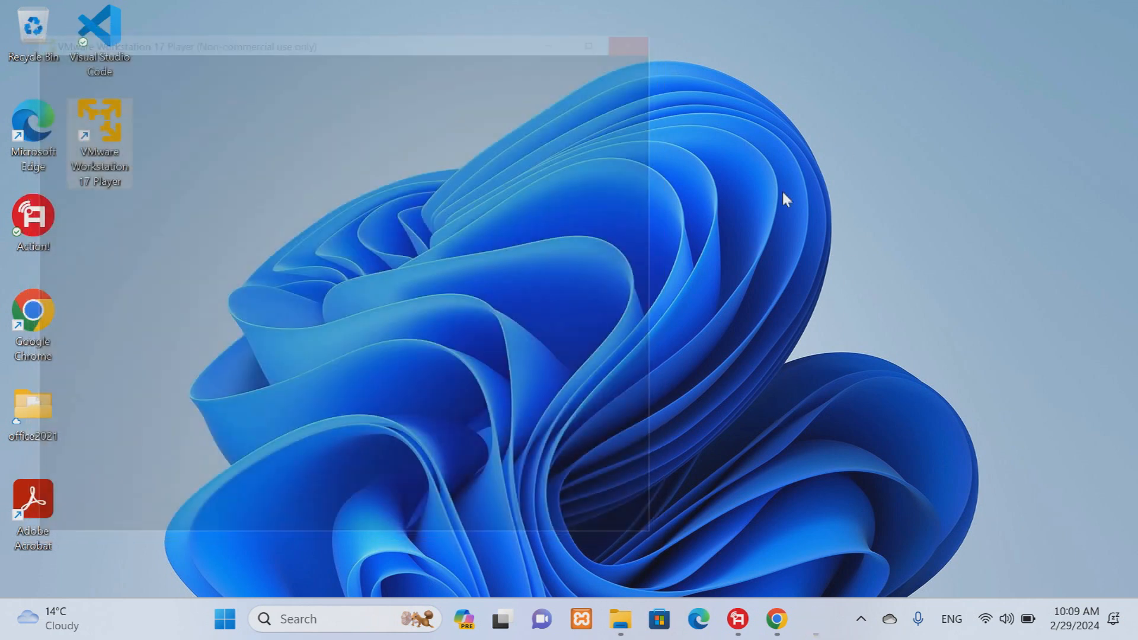